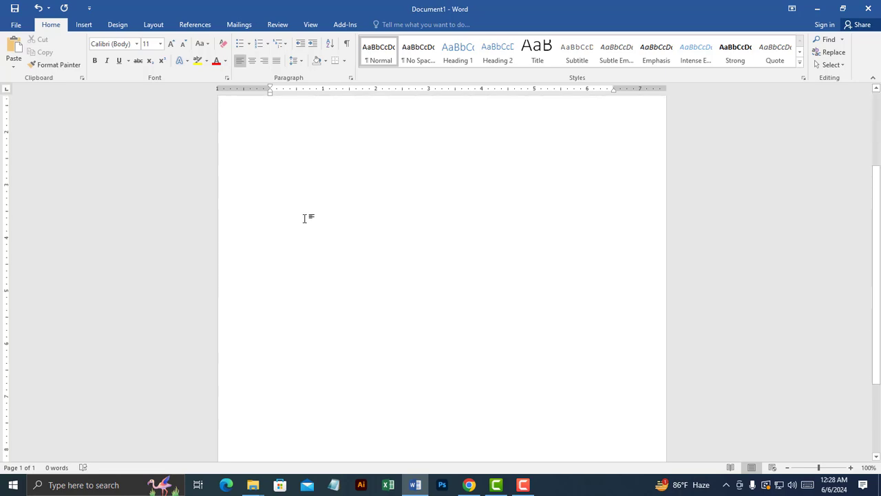
pyautogui.scroll(1, 305, 218)
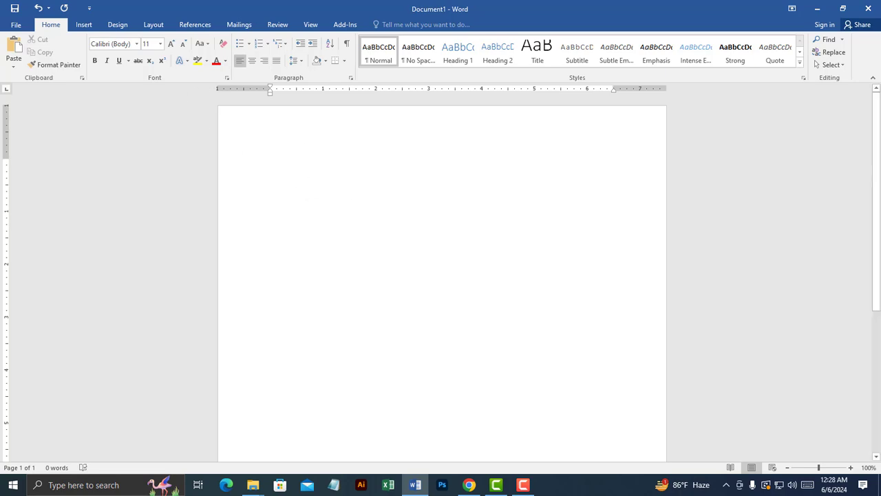
pyautogui.press('super+d')
pyautogui.moveTo(517, 307); pyautogui.dragTo(333, 240)
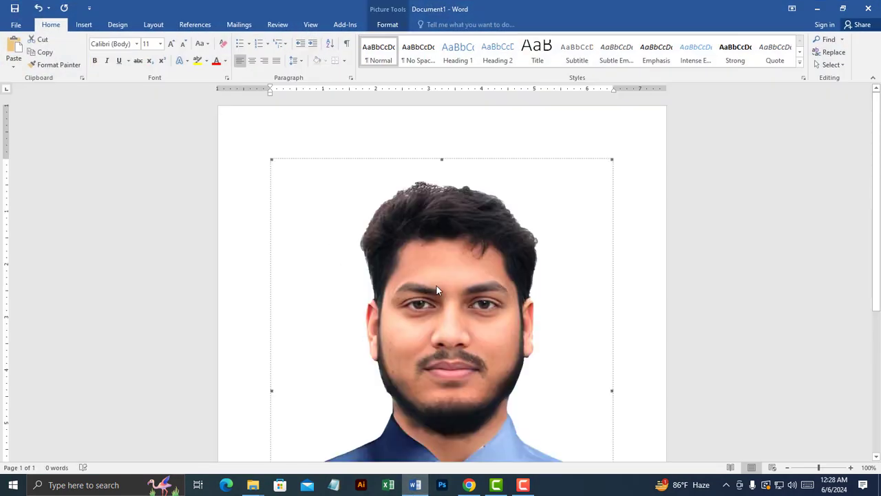
pyautogui.scroll(-3, 436, 286)
pyautogui.scroll(2, 429, 251)
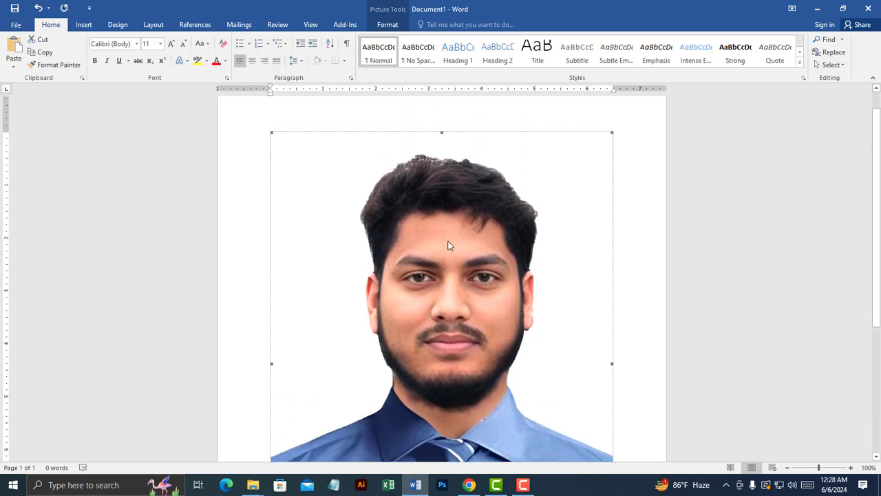
pyautogui.scroll(-3, 449, 297)
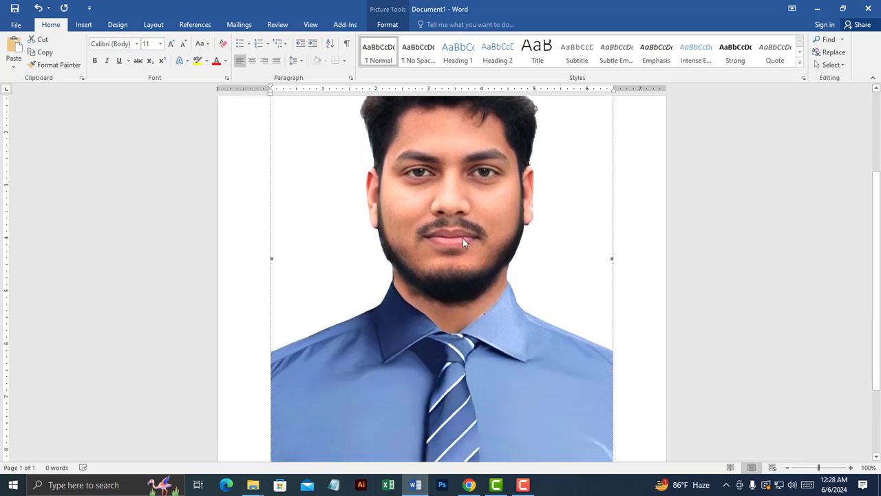
pyautogui.press('Delete')
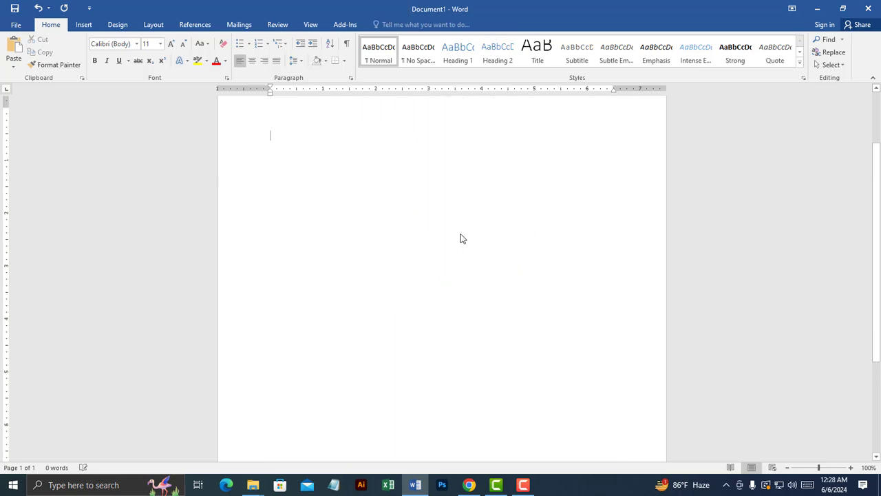
# Step: Insert the picture "PHOTOS copy" from the Desktop folder into the blank document
pyautogui.click(82, 26)
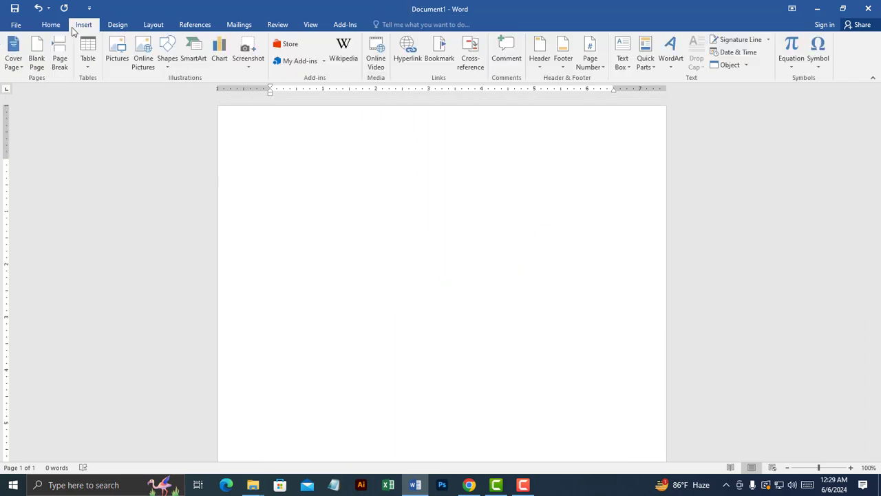
pyautogui.click(114, 61)
pyautogui.scroll(-10, 214, 147)
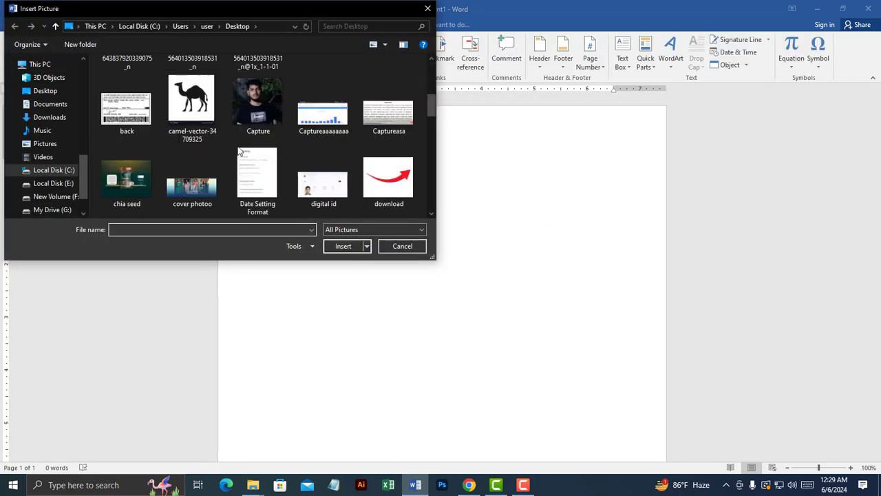
pyautogui.scroll(-8, 227, 142)
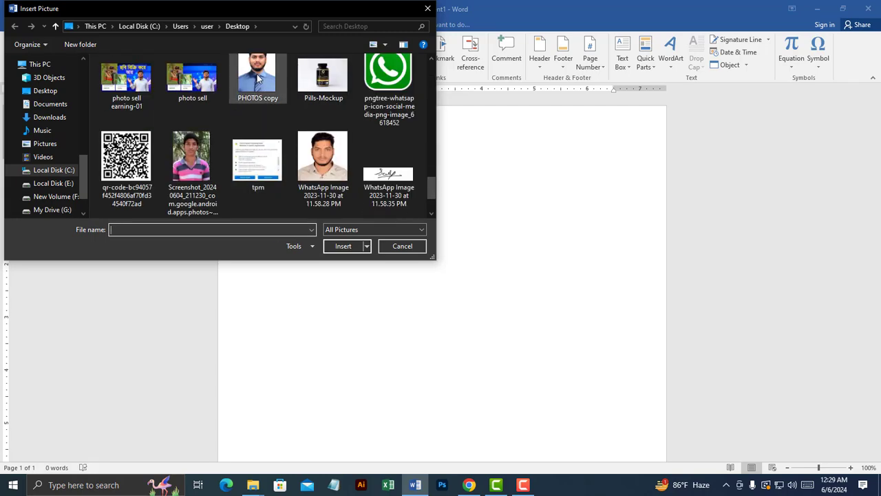
pyautogui.click(257, 77)
pyautogui.click(343, 246)
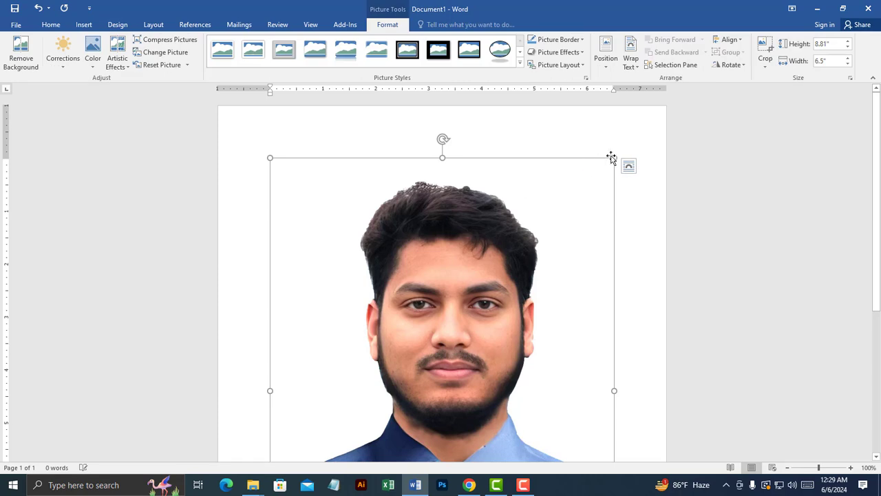
# Step: Scale the inserted photo down proportionally to about 3.59" high and 2.65" wide
pyautogui.moveTo(615, 156); pyautogui.dragTo(324, 344)
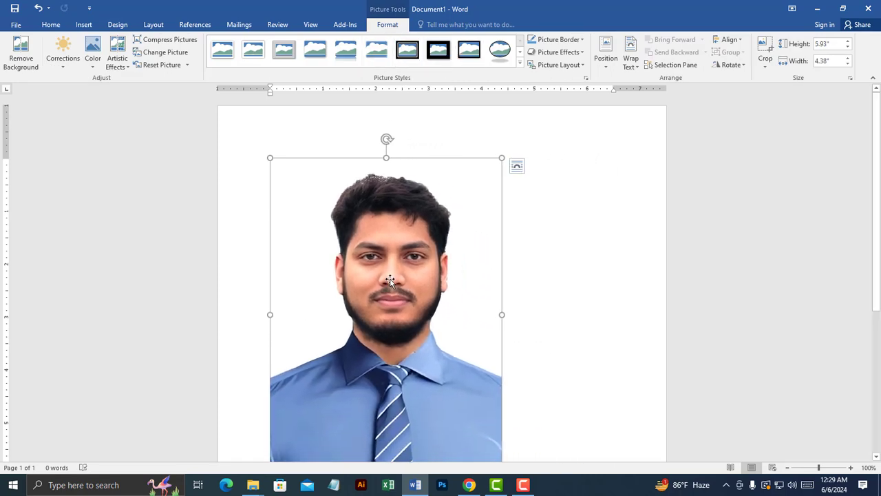
pyautogui.moveTo(390, 280)
pyautogui.mouseDown()
pyautogui.moveTo(376, 226)
pyautogui.moveTo(498, 159)
pyautogui.moveTo(386, 283)
pyautogui.mouseUp()
pyautogui.moveTo(357, 232)
pyautogui.mouseDown()
pyautogui.moveTo(480, 238)
pyautogui.moveTo(353, 244)
pyautogui.mouseUp()
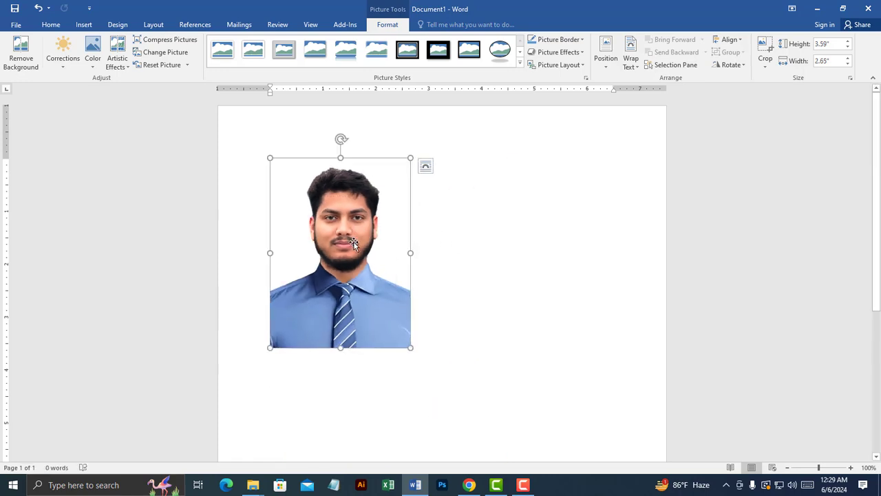
# Step: Set the photo's text wrapping to In Front of Text and shift the photo slightly on the page
pyautogui.click(427, 166)
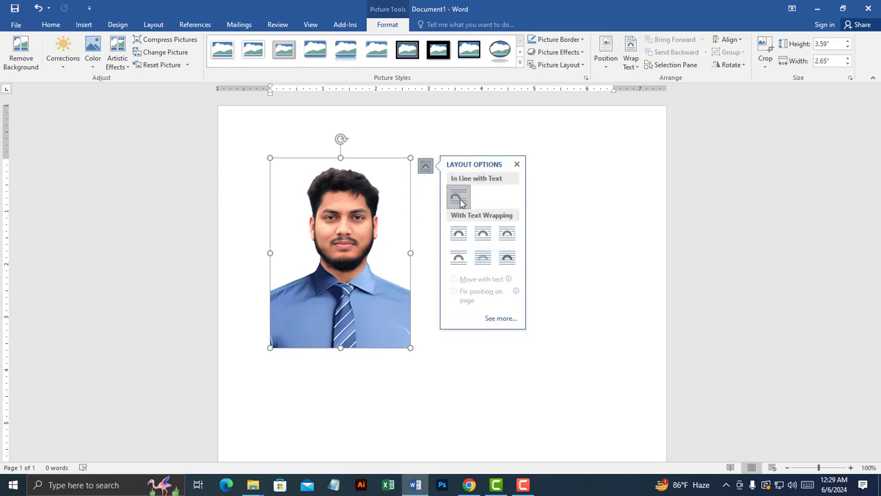
pyautogui.click(508, 259)
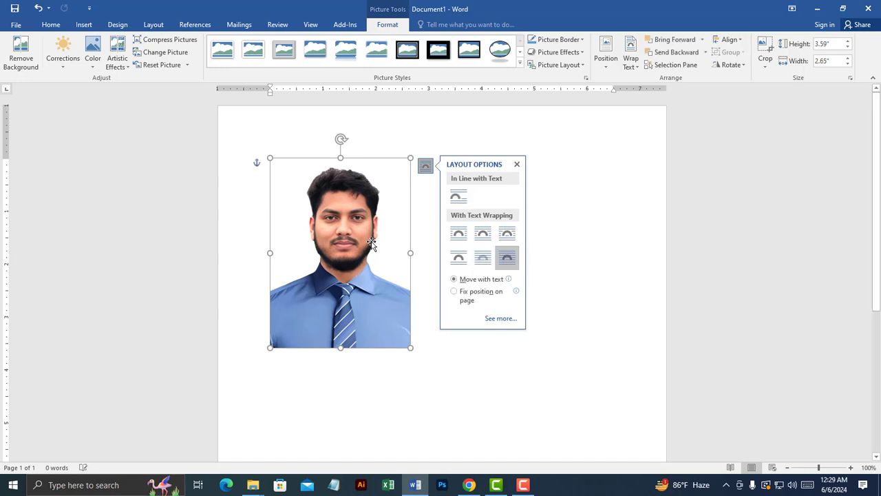
pyautogui.moveTo(334, 235)
pyautogui.mouseDown()
pyautogui.moveTo(502, 243)
pyautogui.moveTo(358, 219)
pyautogui.moveTo(361, 258)
pyautogui.moveTo(344, 240)
pyautogui.mouseUp()
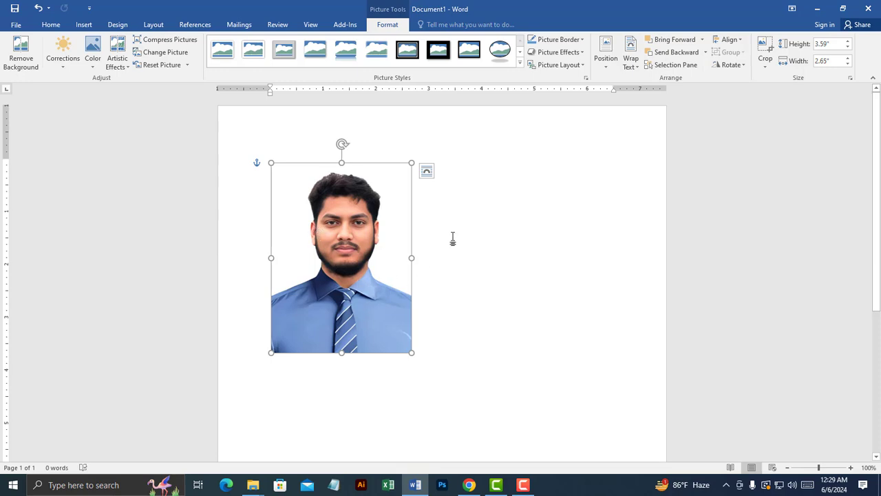
# Step: Apply the black-framed oval picture style and reshape the photo into a near circle about 2.99" high and 2.95" wide
pyautogui.click(521, 63)
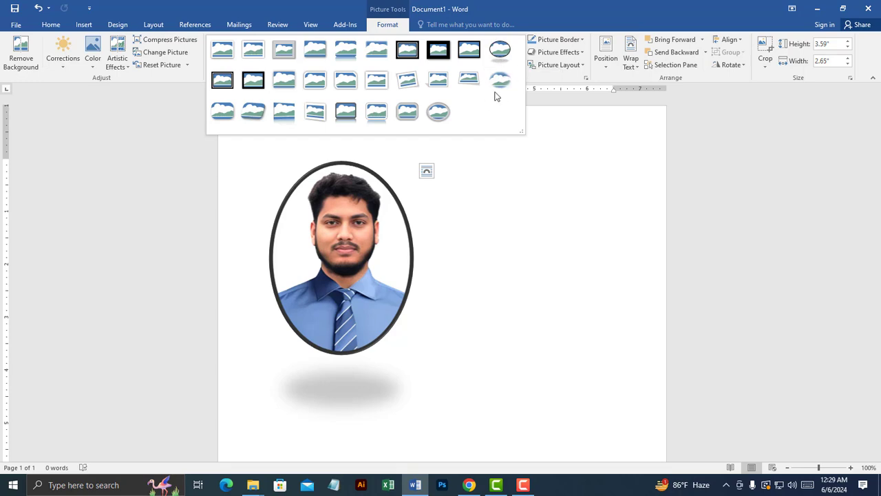
pyautogui.click(501, 55)
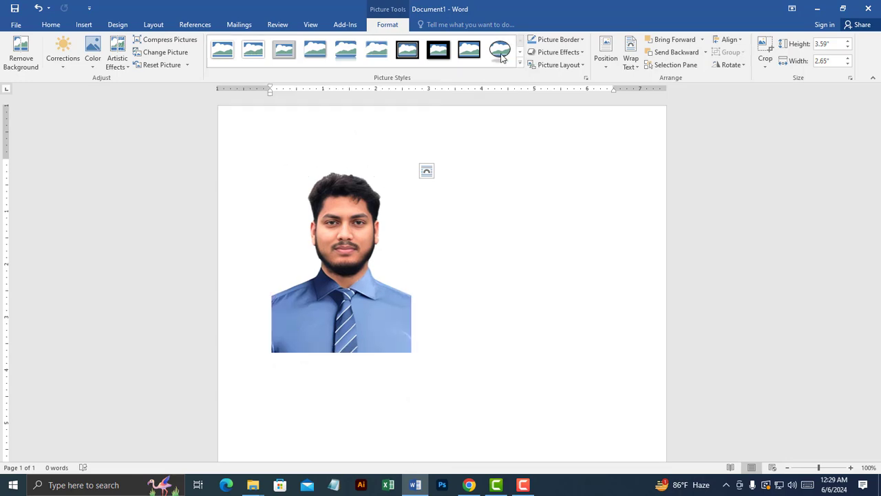
pyautogui.moveTo(341, 356); pyautogui.dragTo(354, 315)
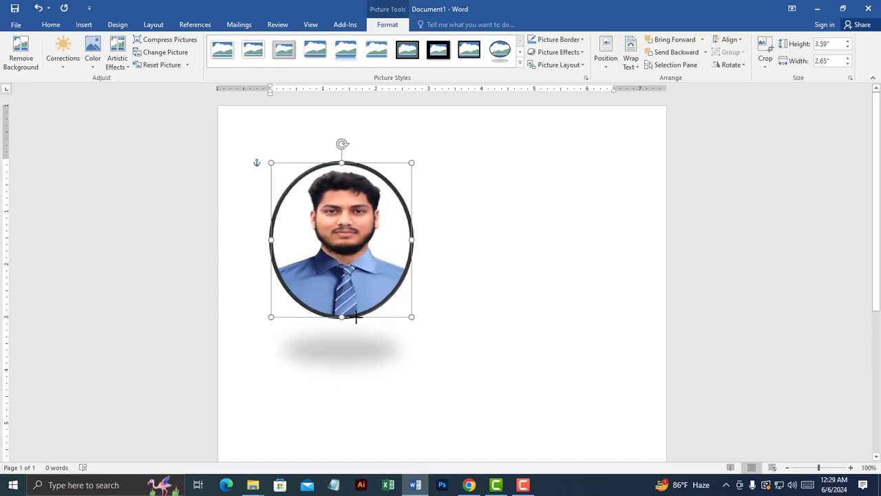
pyautogui.moveTo(416, 238); pyautogui.dragTo(422, 241)
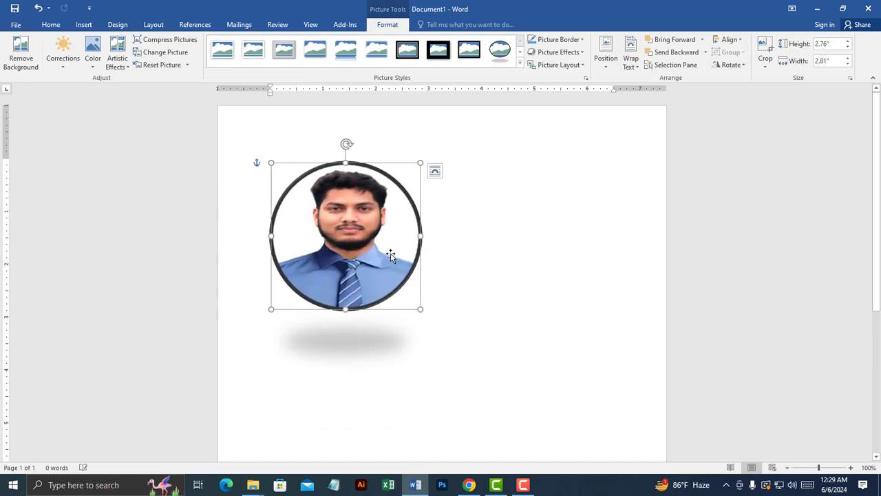
pyautogui.moveTo(346, 312); pyautogui.dragTo(348, 321)
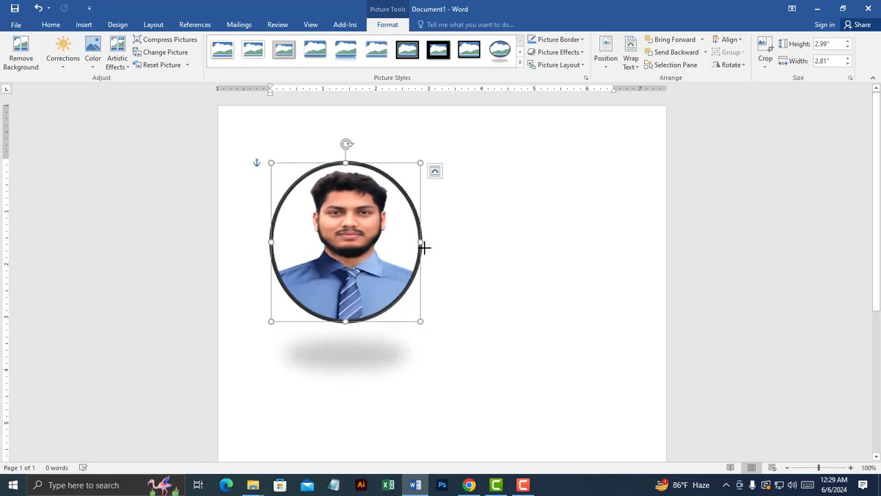
pyautogui.moveTo(424, 247); pyautogui.dragTo(432, 246)
pyautogui.moveTo(362, 268); pyautogui.dragTo(344, 252)
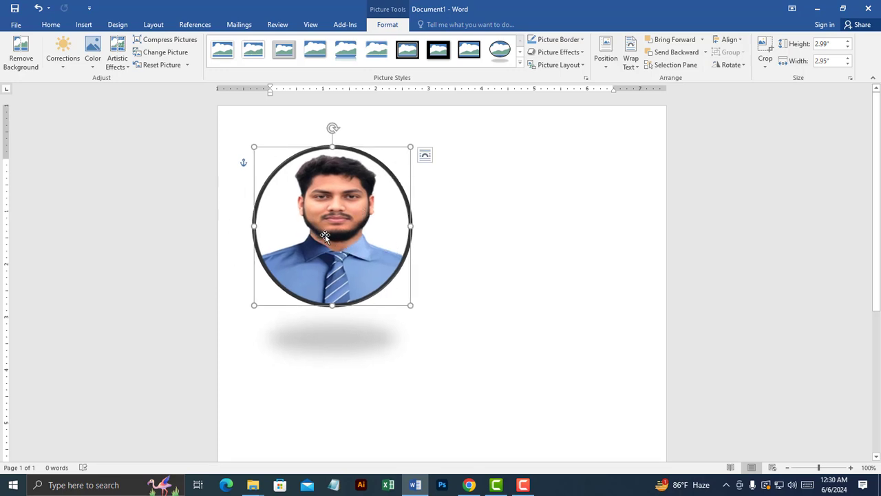
# Step: Remove the outline from the circular photo
pyautogui.click(561, 40)
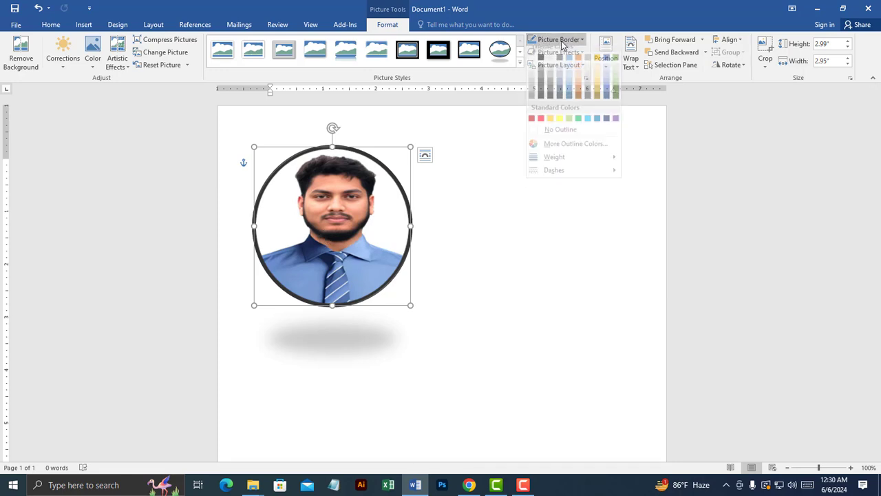
pyautogui.click(556, 143)
pyautogui.click(527, 273)
pyautogui.click(363, 237)
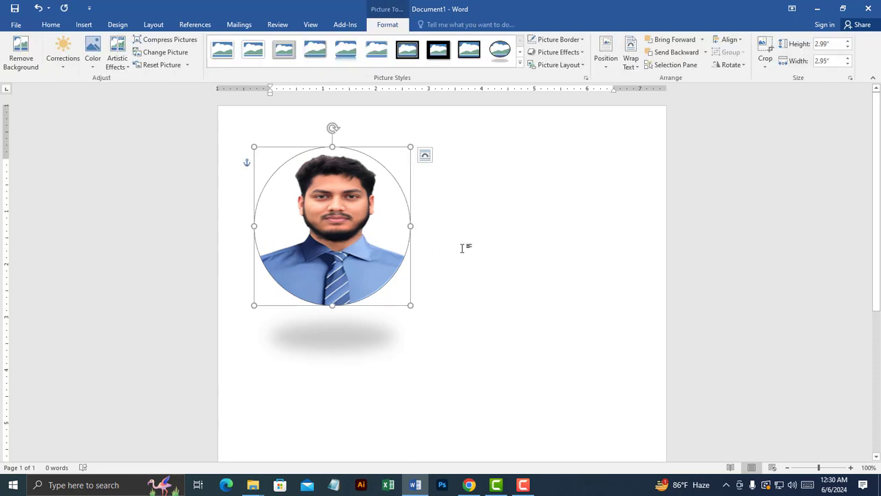
pyautogui.click(474, 246)
# Step: Apply the soft-edged oval picture style to the photo and look through the available picture effects
pyautogui.click(328, 234)
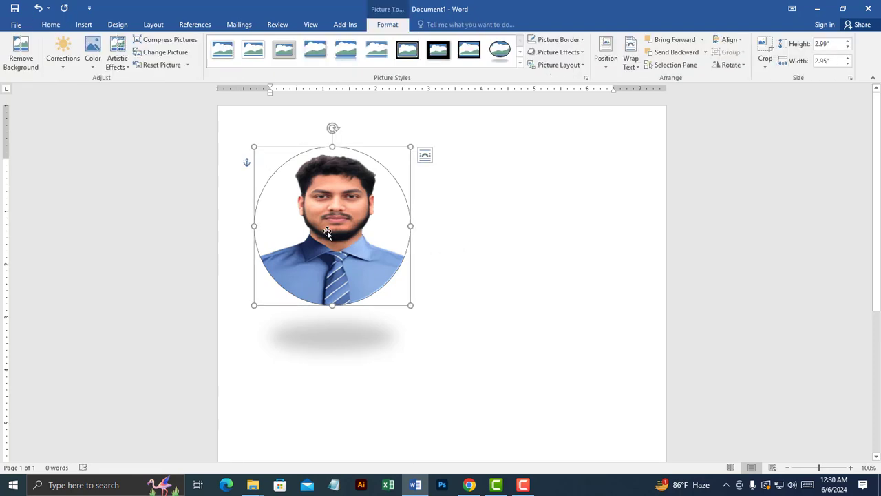
pyautogui.click(519, 63)
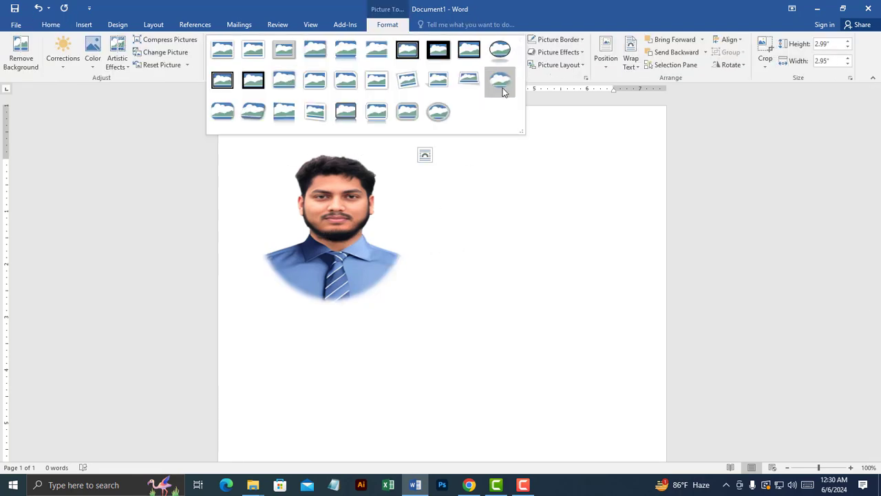
pyautogui.click(500, 90)
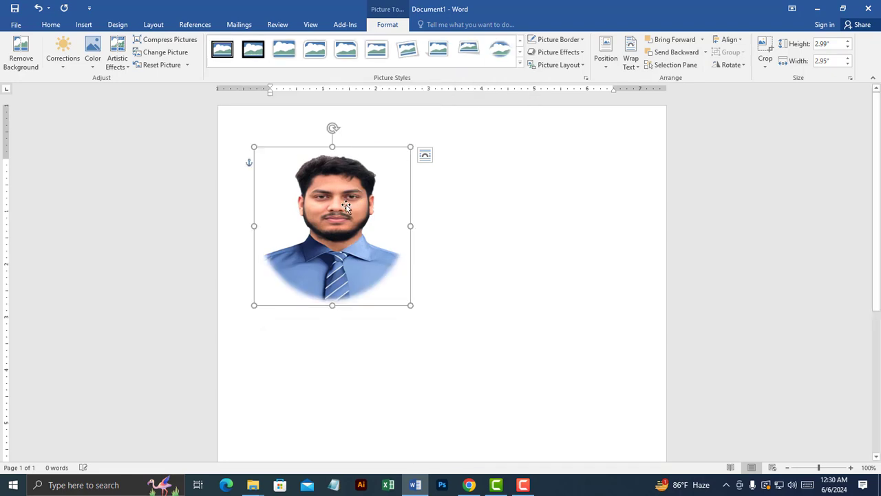
pyautogui.click(568, 55)
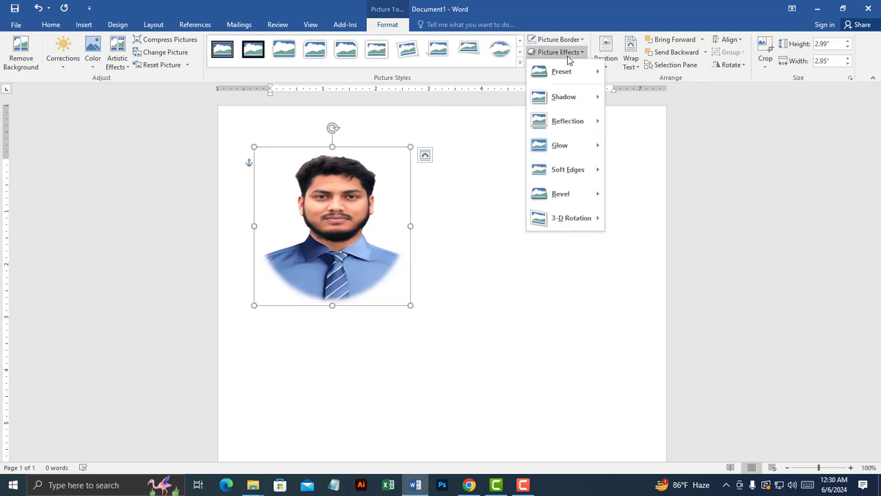
pyautogui.moveTo(588, 75)
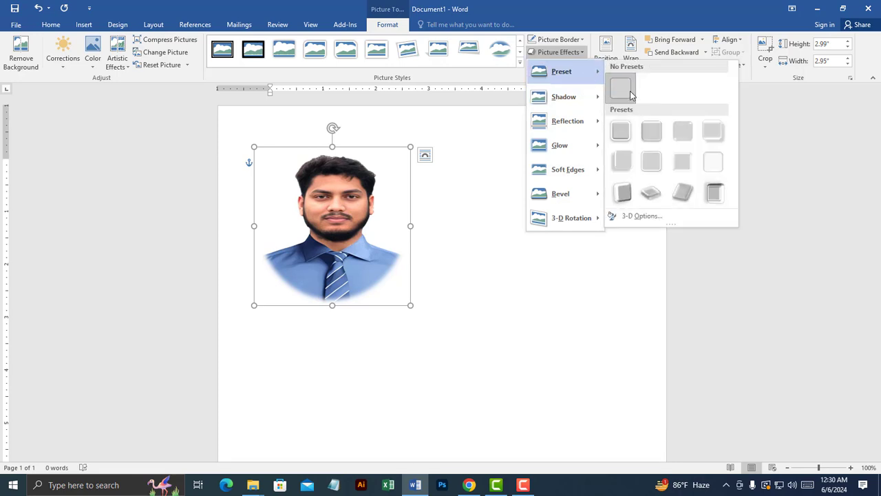
pyautogui.moveTo(570, 97)
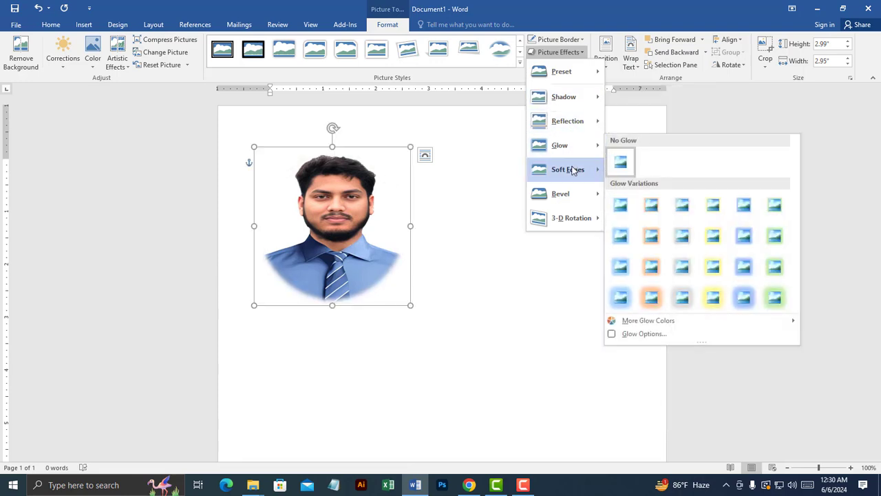
pyautogui.moveTo(572, 197)
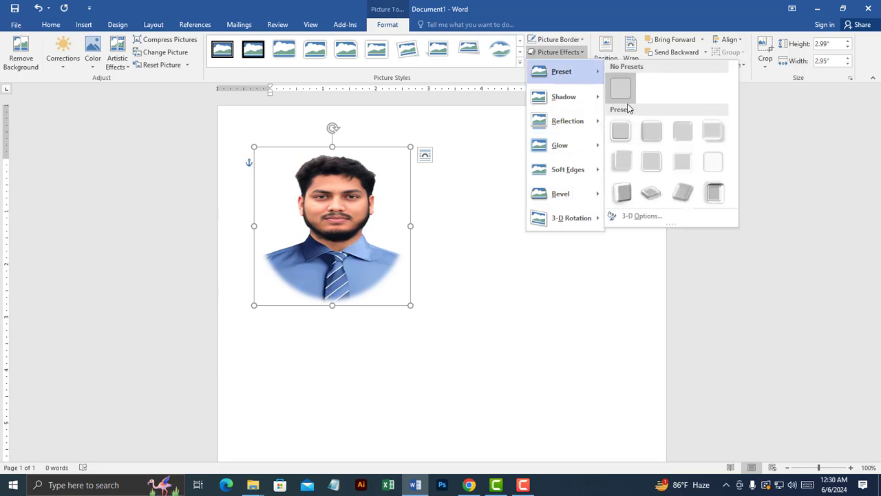
pyautogui.click(606, 109)
# Step: Set the photo's border to the standard green color
pyautogui.click(544, 40)
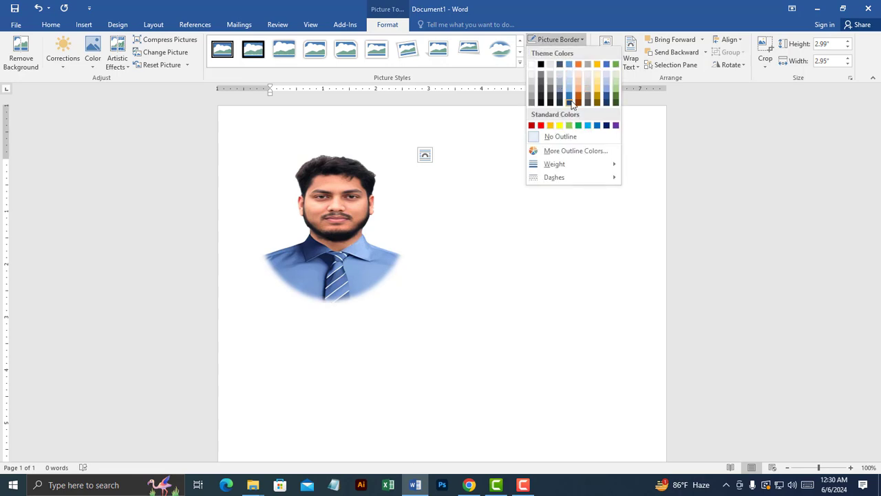
pyautogui.click(579, 125)
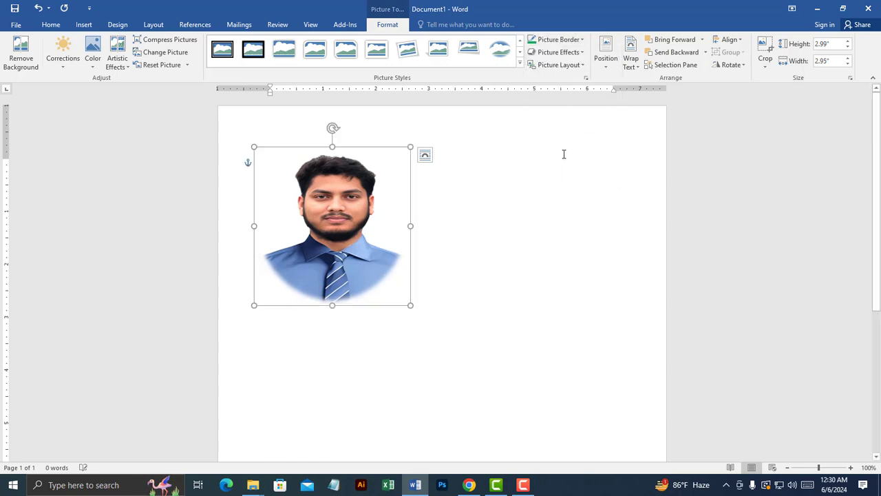
pyautogui.click(561, 52)
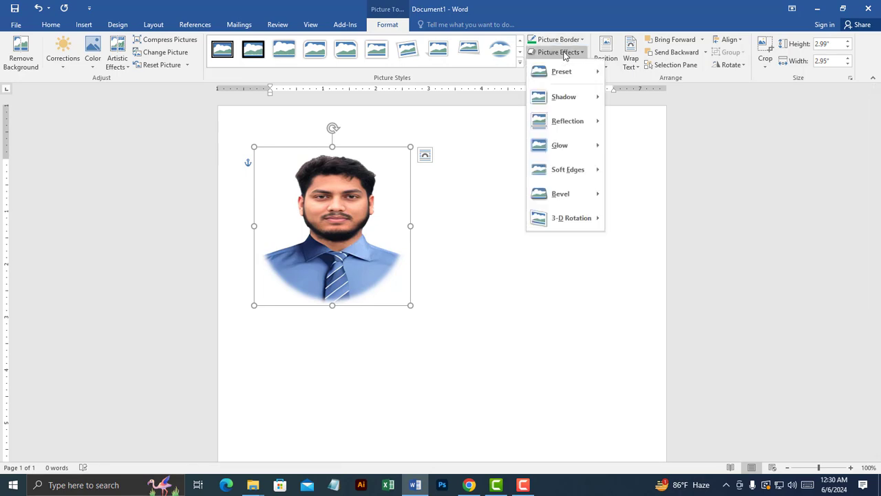
# Step: Apply the metallic oval frame picture style to the photo and set its border to No Outline
pyautogui.click(520, 63)
pyautogui.click(439, 113)
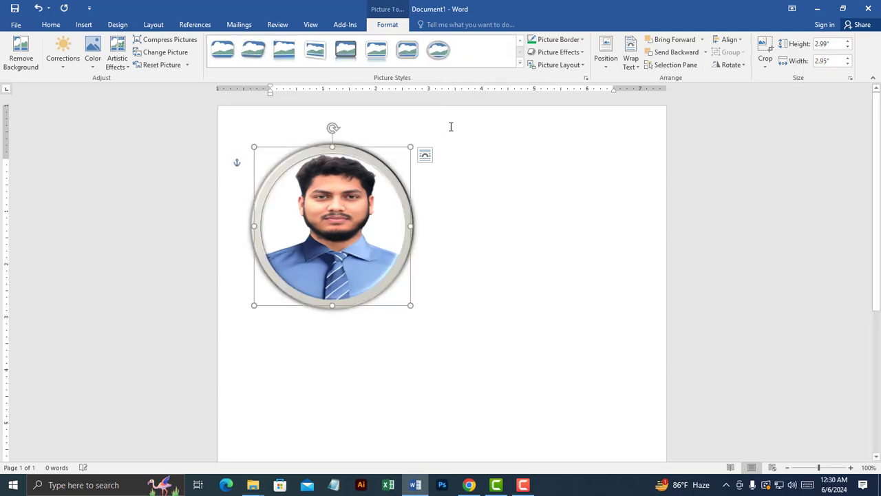
pyautogui.click(556, 39)
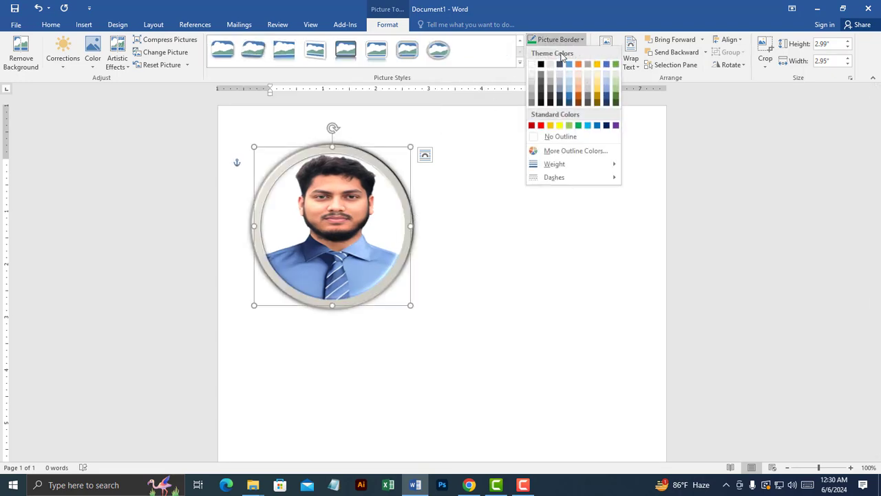
pyautogui.click(560, 137)
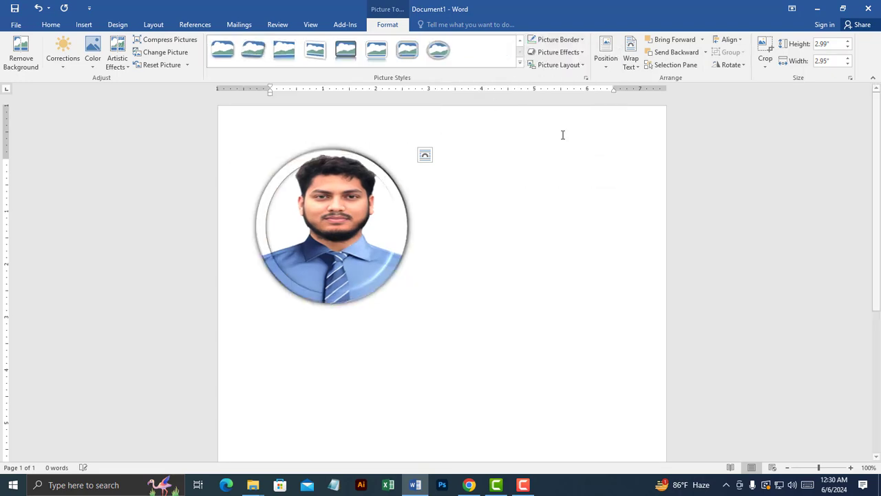
# Step: Remove the preset 3-D effect from the circular photo by applying No Presets
pyautogui.click(569, 53)
pyautogui.moveTo(569, 74)
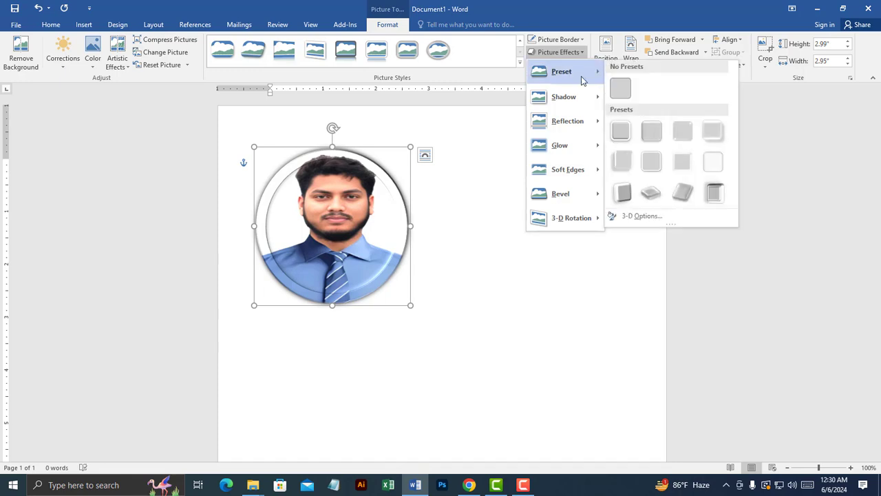
pyautogui.click(622, 88)
pyautogui.click(513, 225)
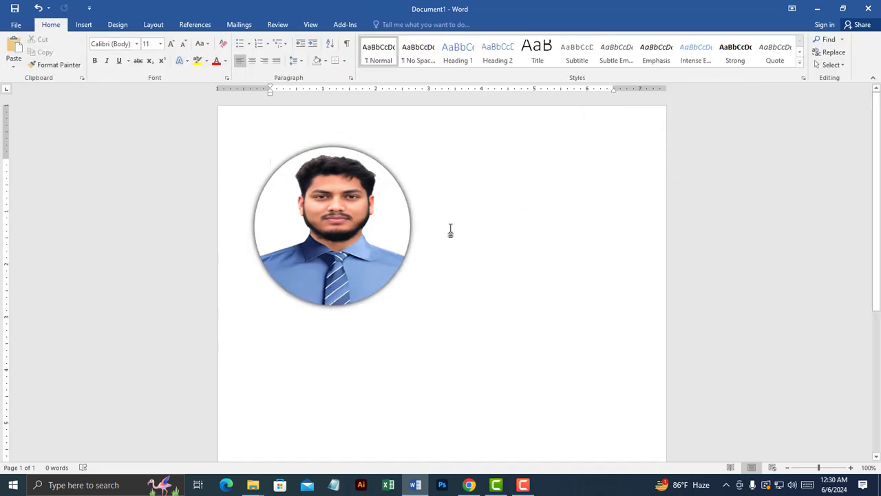
# Step: Shrink the photo proportionally to about 1.93" high by 1.91" wide and move it slightly inward on the page
pyautogui.click(370, 232)
pyautogui.moveTo(410, 306); pyautogui.dragTo(354, 232)
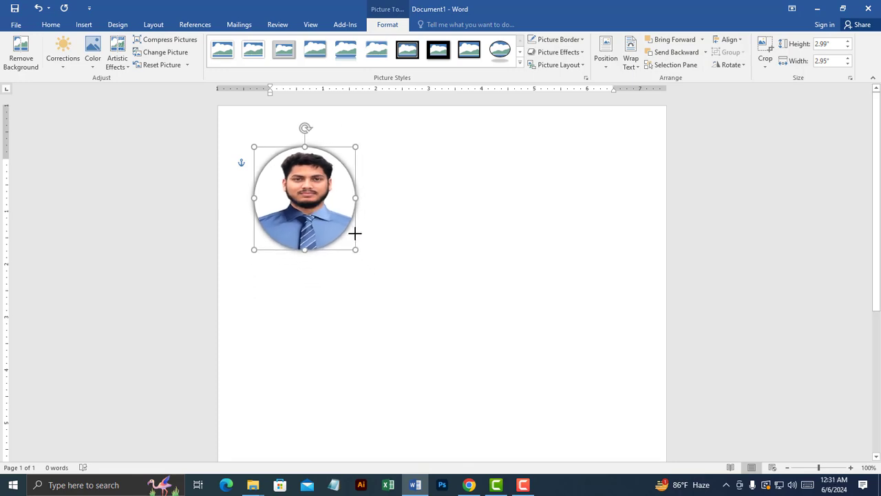
pyautogui.moveTo(325, 189)
pyautogui.mouseDown()
pyautogui.moveTo(339, 187)
pyautogui.moveTo(320, 184)
pyautogui.mouseUp()
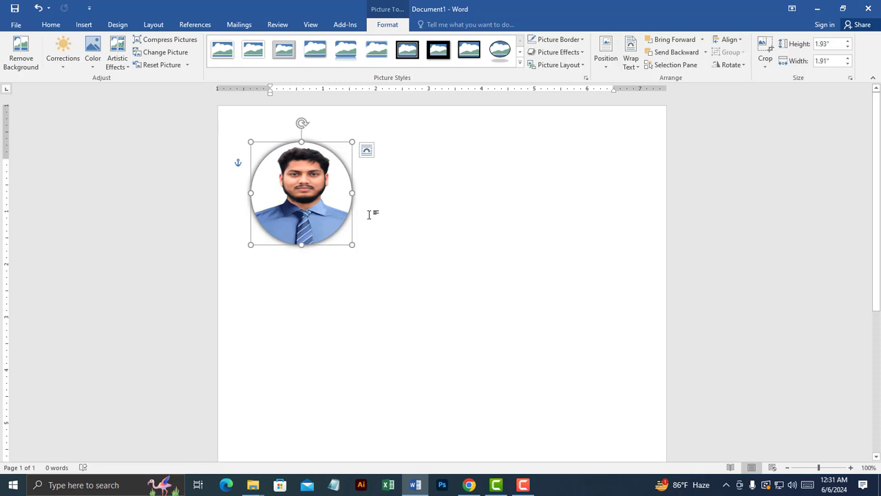
pyautogui.click(409, 271)
pyautogui.doubleClick(306, 217)
pyautogui.moveTo(294, 190); pyautogui.dragTo(336, 211)
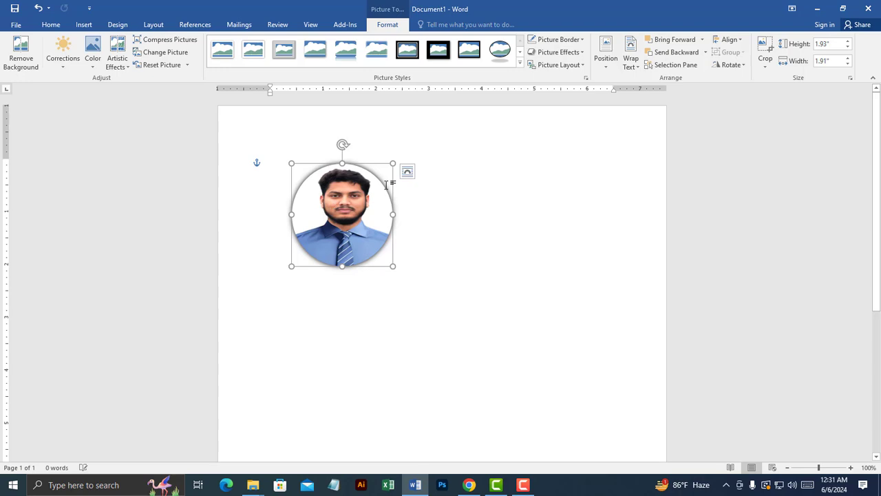
# Step: Set the photo's text wrapping to In Front of Text and reposition it near the start of the page
pyautogui.click(407, 173)
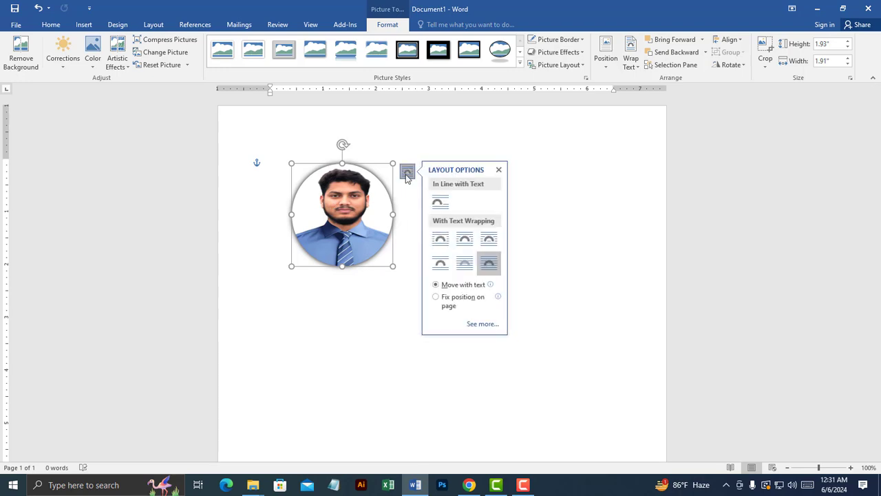
pyautogui.rightClick(356, 197)
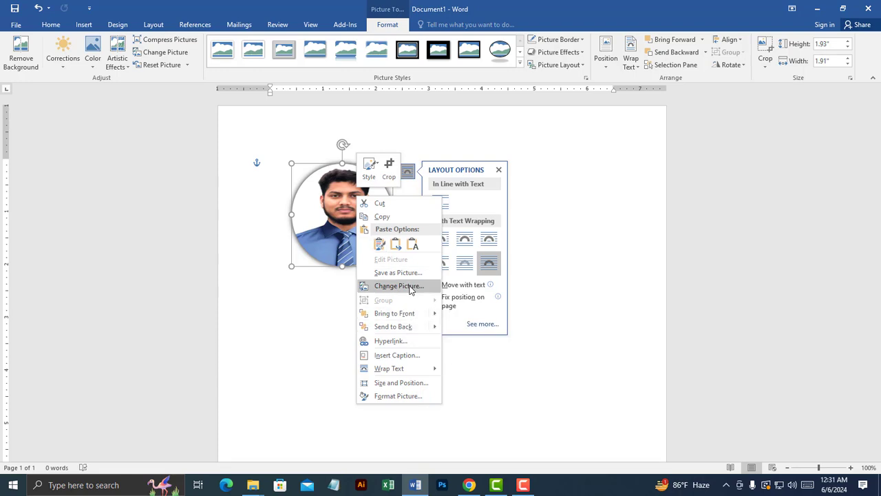
pyautogui.moveTo(406, 332)
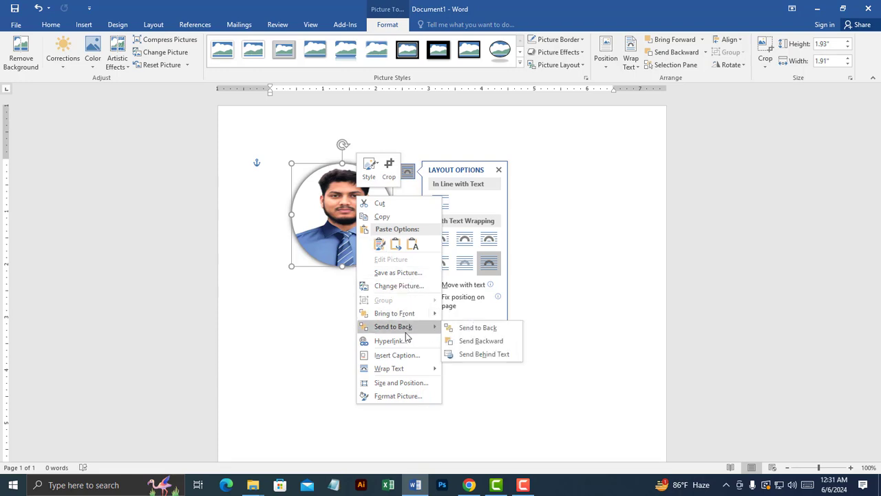
pyautogui.moveTo(412, 372)
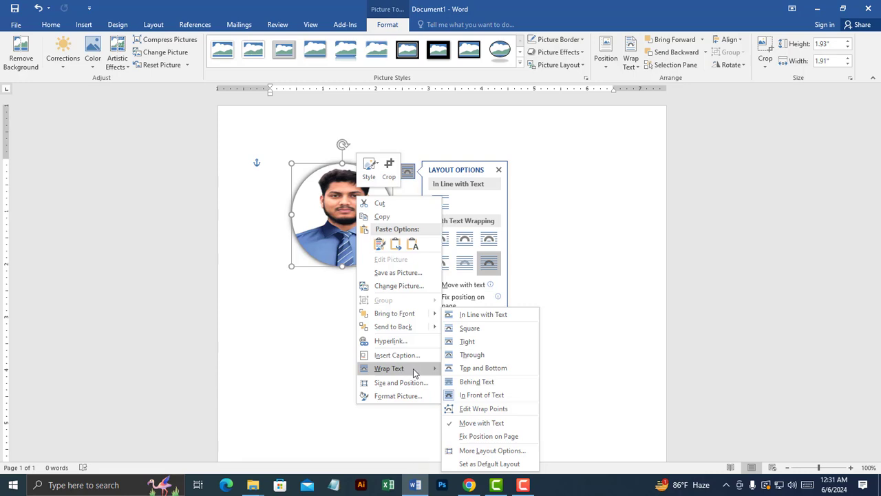
pyautogui.click(482, 397)
pyautogui.moveTo(306, 204); pyautogui.dragTo(347, 225)
# Step: Apply the strongest sharpening preset from the picture corrections to the circular photo
pyautogui.click(62, 59)
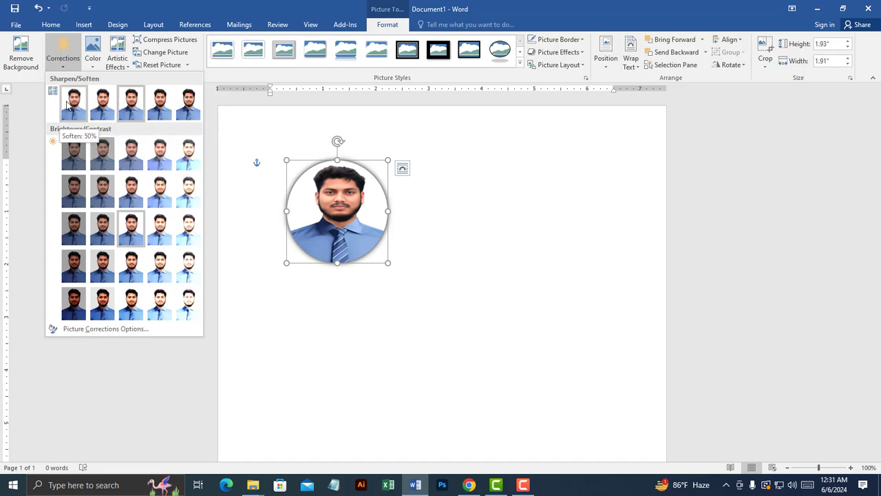
pyautogui.click(187, 109)
pyautogui.click(412, 305)
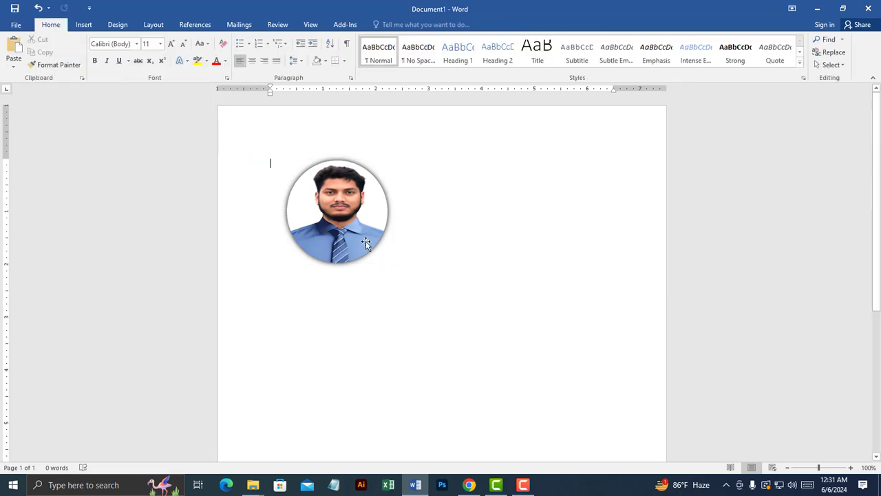
# Step: Examine the color saturation, color tone and recolor choices available for the circular photo
pyautogui.click(354, 227)
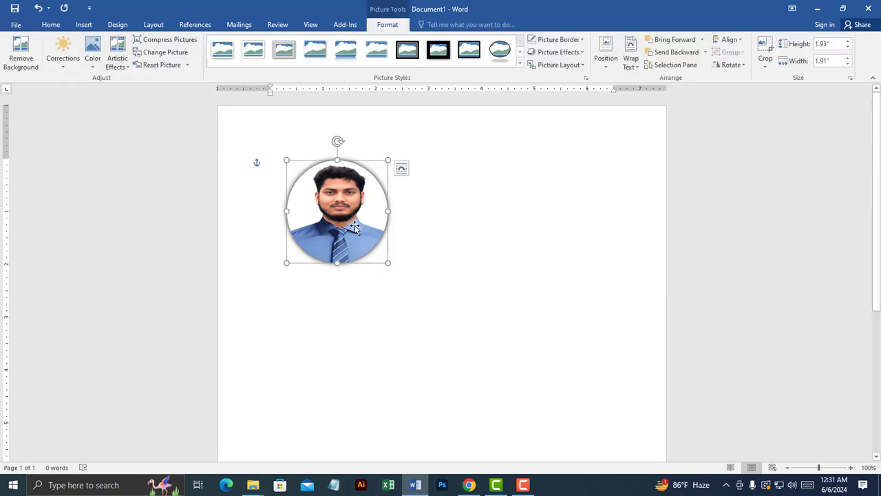
pyautogui.click(92, 54)
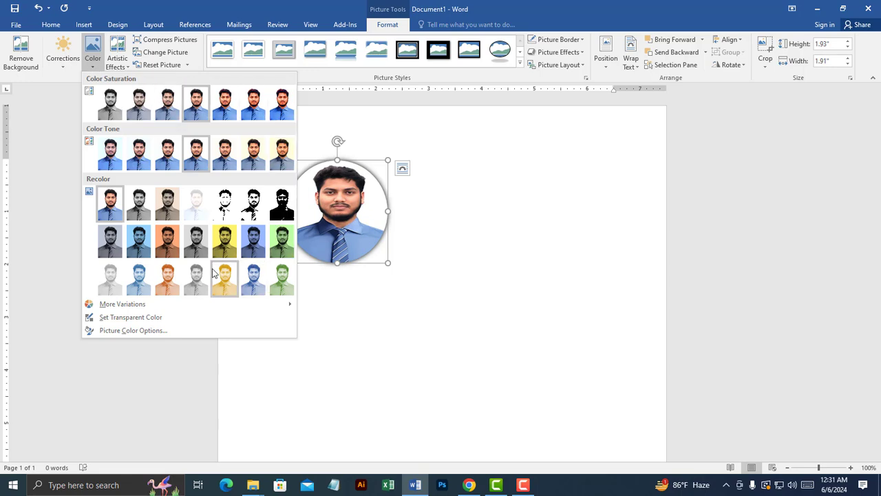
pyautogui.click(385, 301)
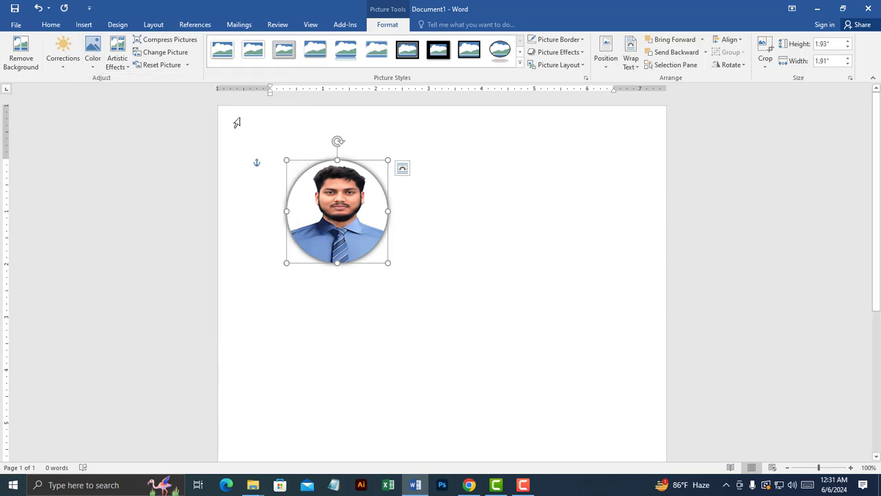
pyautogui.click(351, 261)
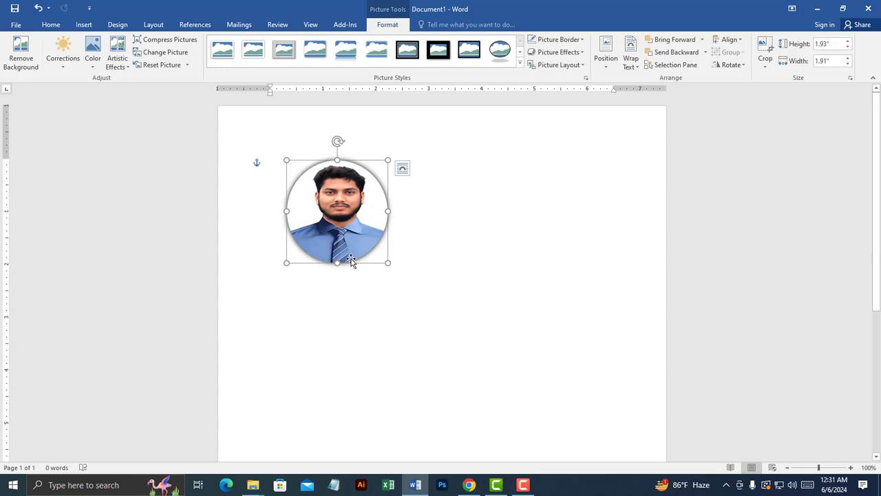